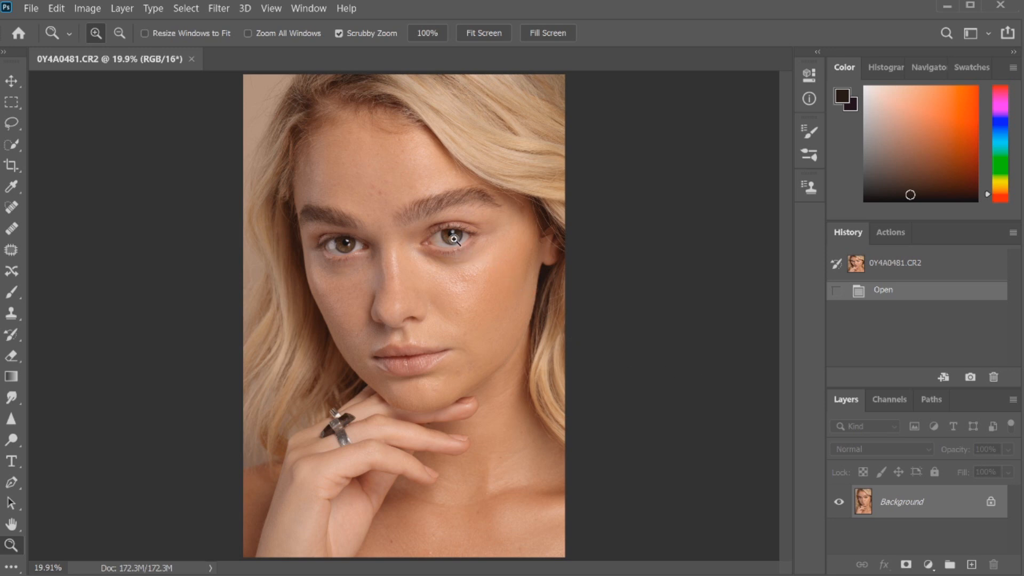
On the Dodge layer's mask, paint white over the shadows under the photo's right-hand eye with a 60–90 px brush at 1% flow.
click(470, 246)
click(472, 243)
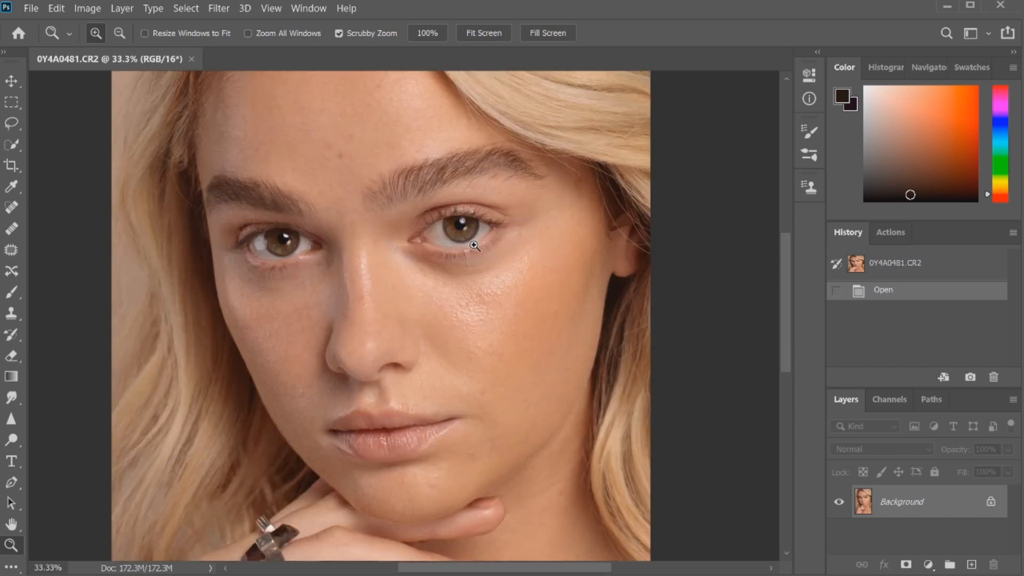
click(469, 246)
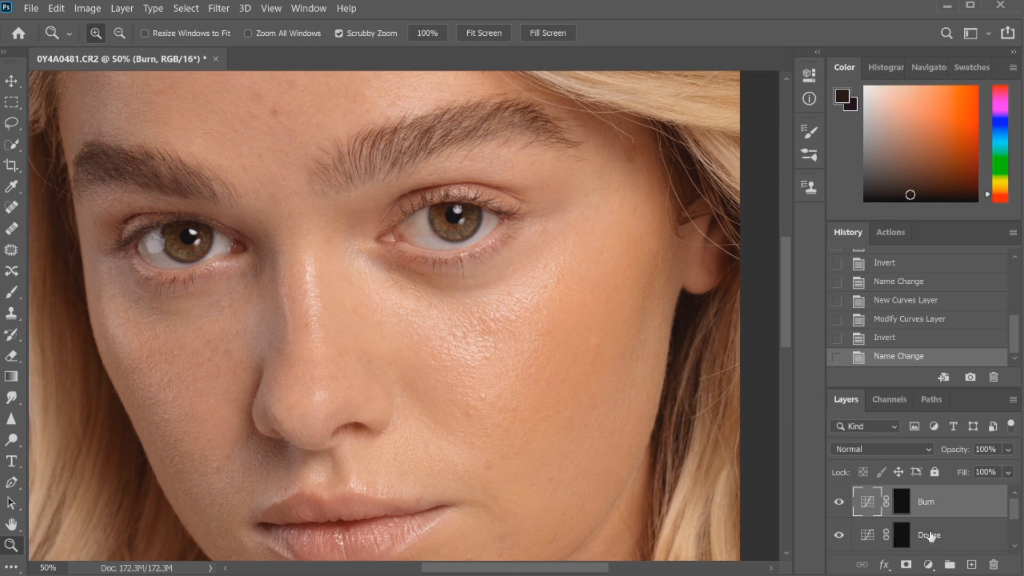
click(901, 534)
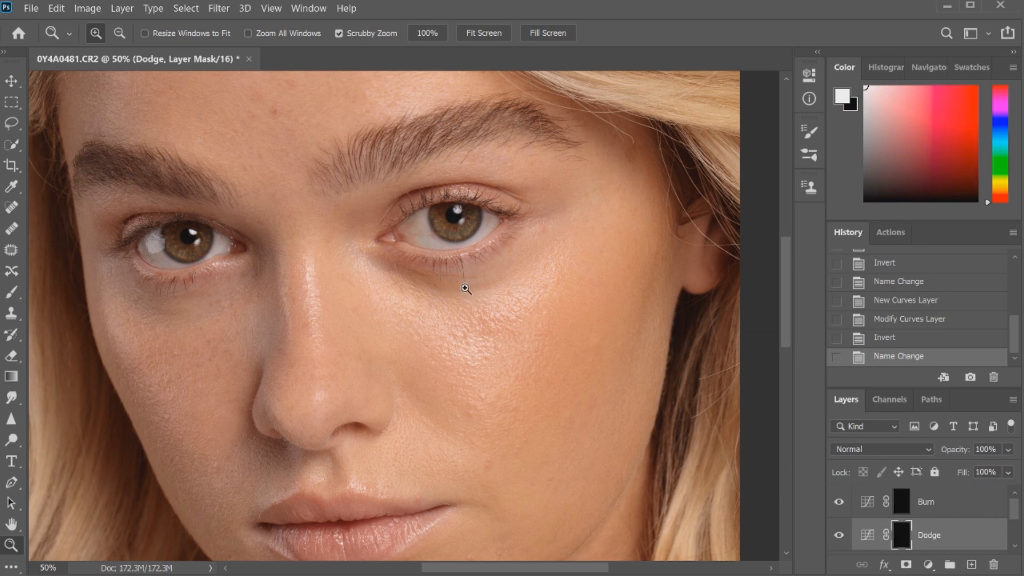
click(12, 291)
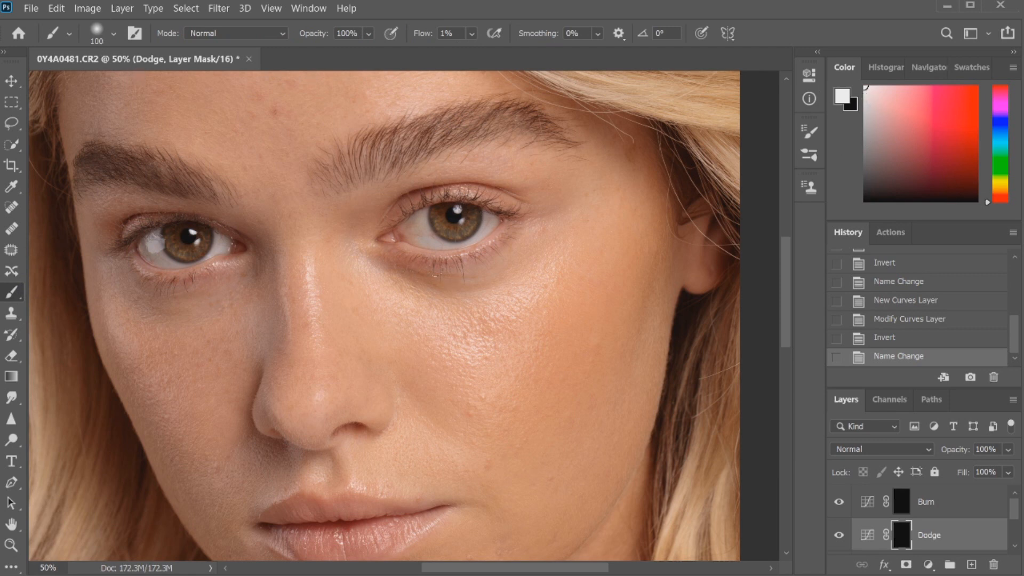
key(bracketleft)
key(bracketleft)
key(bracketleft)
key(bracketleft)
mouse_move(393, 271)
mouse_down()
mouse_move(483, 275)
mouse_move(446, 290)
mouse_move(510, 266)
mouse_up()
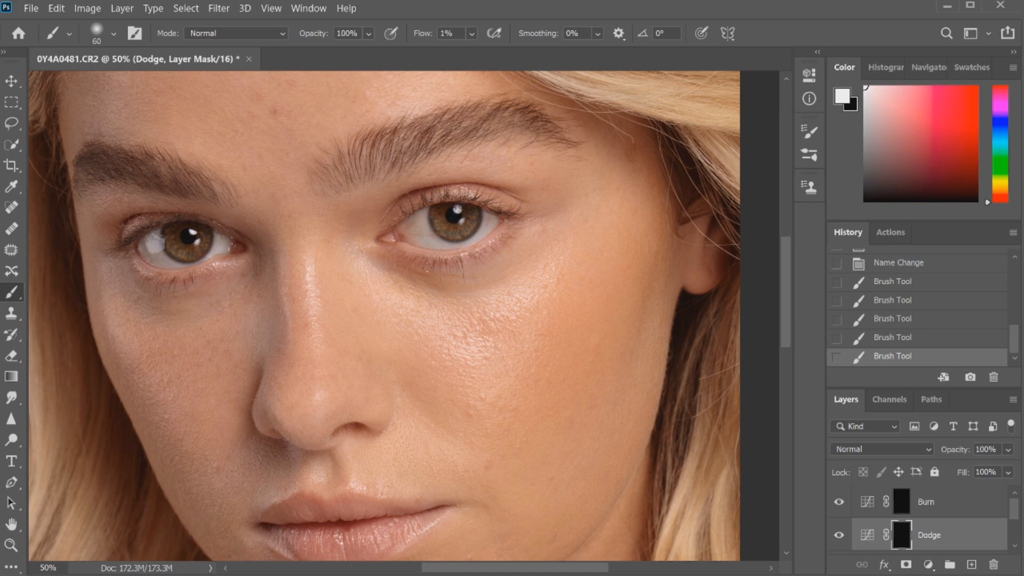
mouse_move(437, 288)
mouse_down()
mouse_move(470, 277)
mouse_move(392, 265)
mouse_up()
mouse_move(471, 286)
mouse_down()
mouse_move(503, 277)
mouse_move(474, 282)
mouse_up()
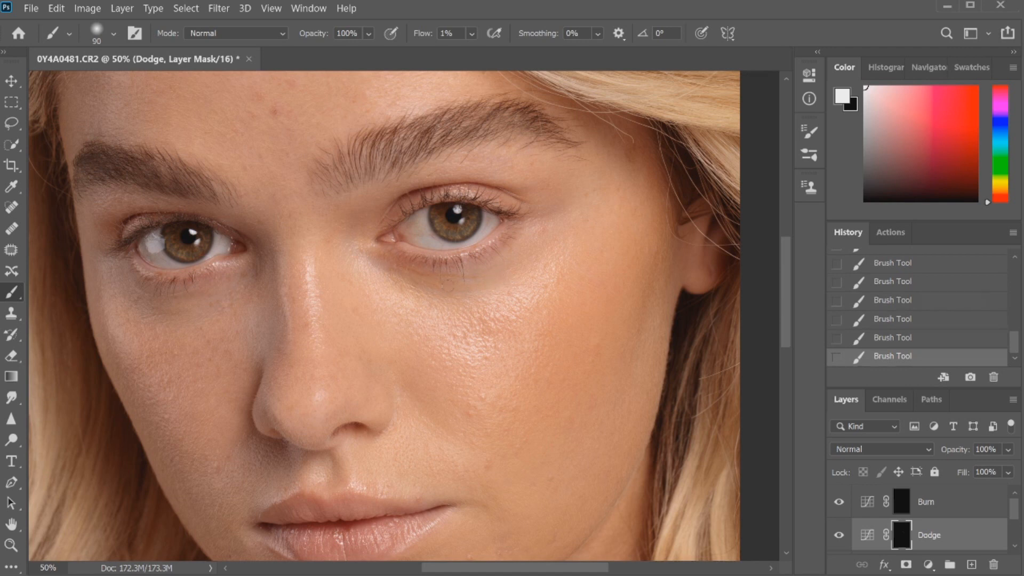
mouse_move(447, 284)
mouse_down()
mouse_move(476, 276)
mouse_move(444, 285)
mouse_move(421, 269)
mouse_move(433, 261)
mouse_up()
drag(499, 268, 498, 279)
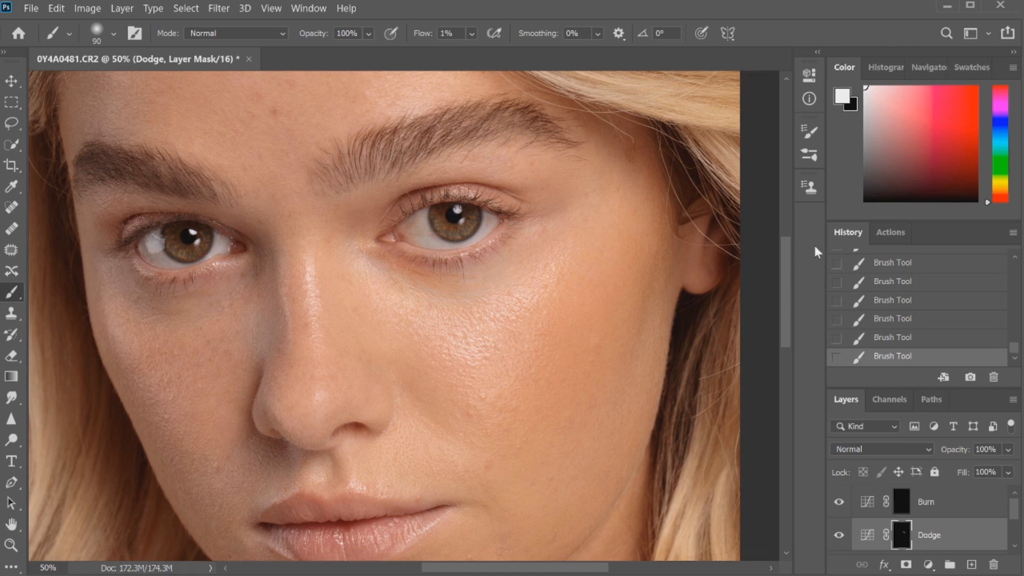
Toggle the Dodge layer's visibility off and on to compare the under-eye area before and after.
click(838, 536)
click(838, 536)
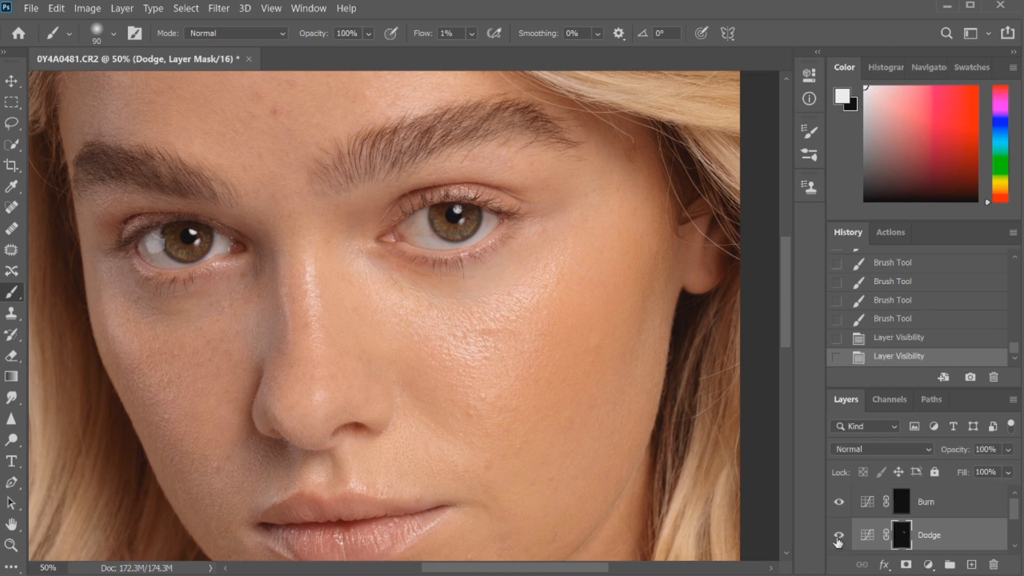
click(838, 536)
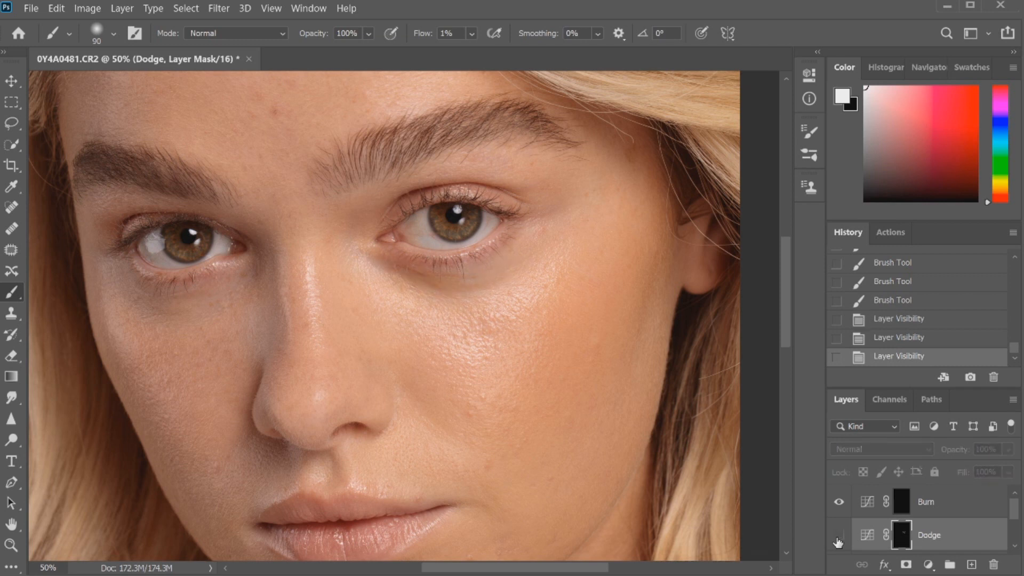
click(838, 536)
click(838, 536)
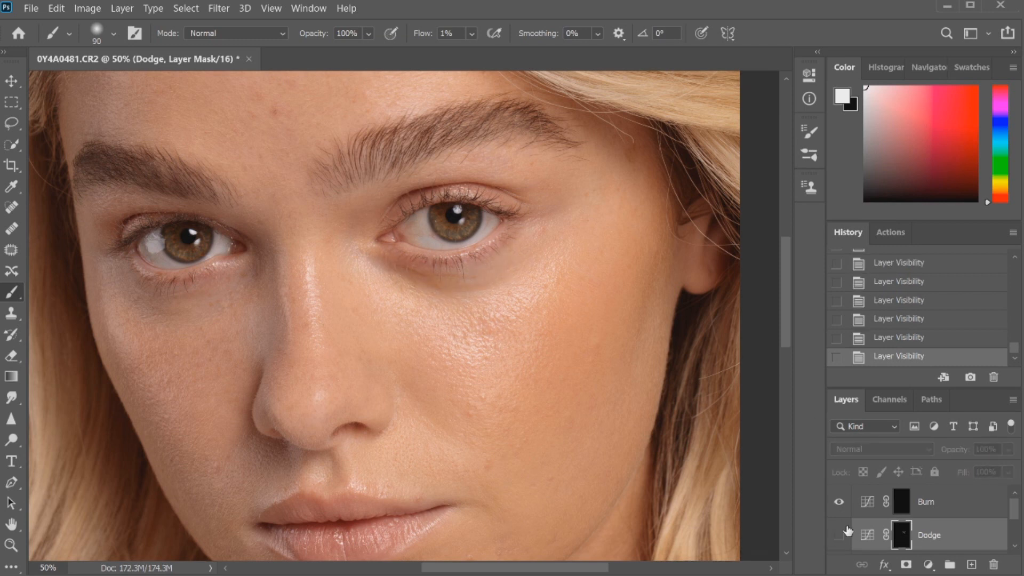
click(838, 535)
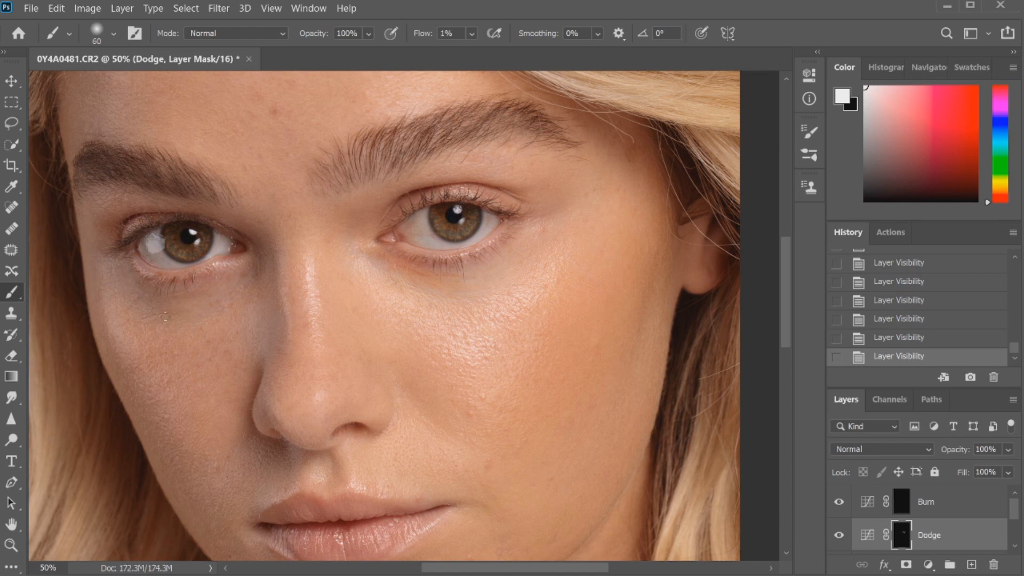
Lighten the shadows under the photo's left-hand eye on the Dodge mask with a 60 px white brush at 1% flow.
click(149, 290)
drag(203, 291, 152, 310)
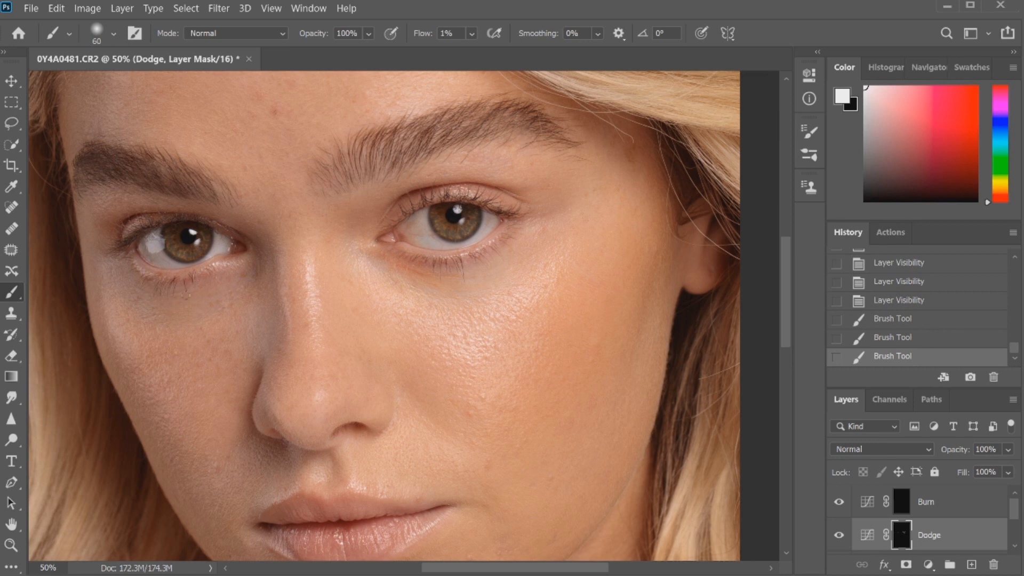
drag(187, 295, 172, 313)
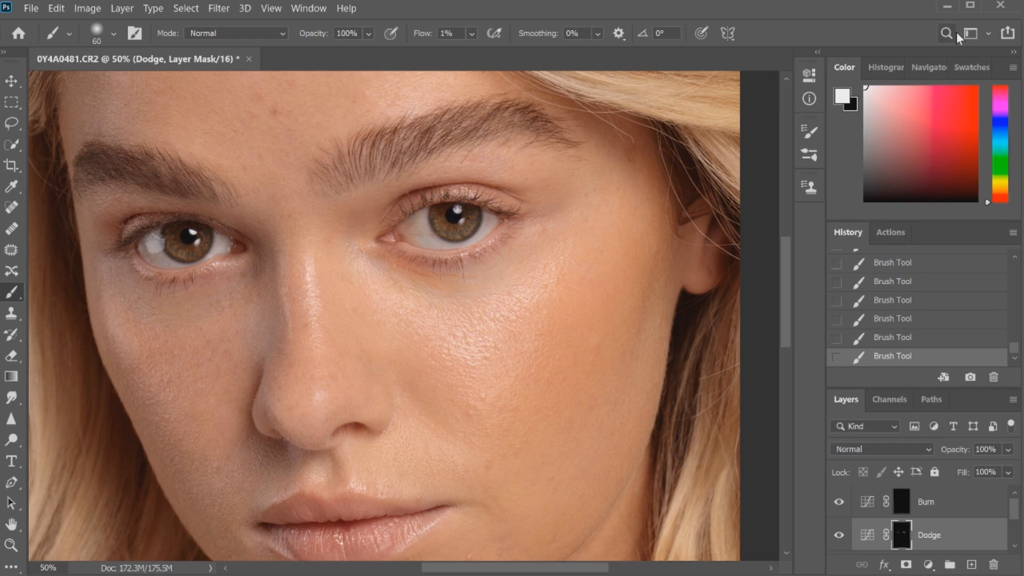
Hide and show the Dodge layer to check the brightening under both eyes.
click(840, 535)
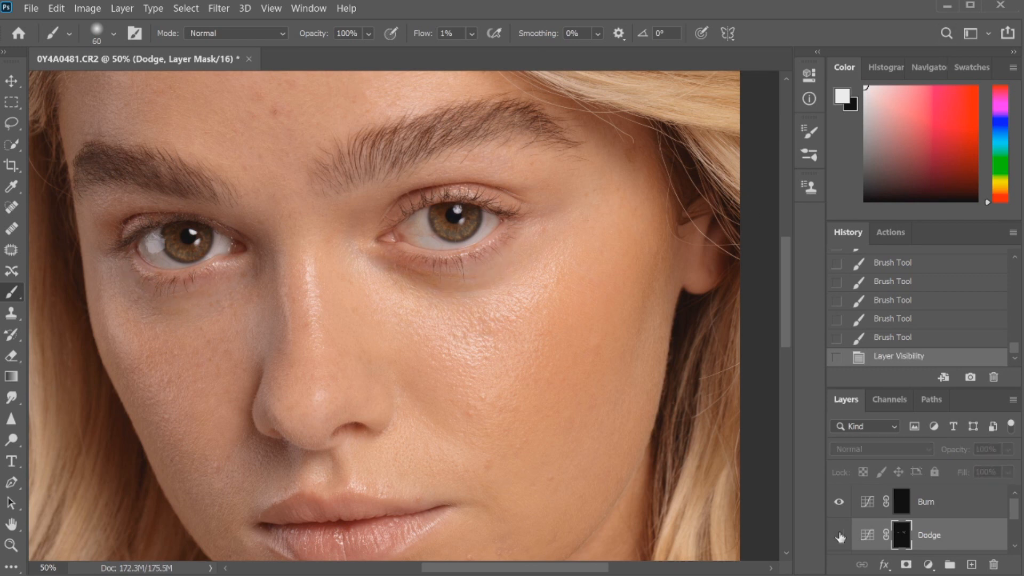
click(840, 535)
click(840, 534)
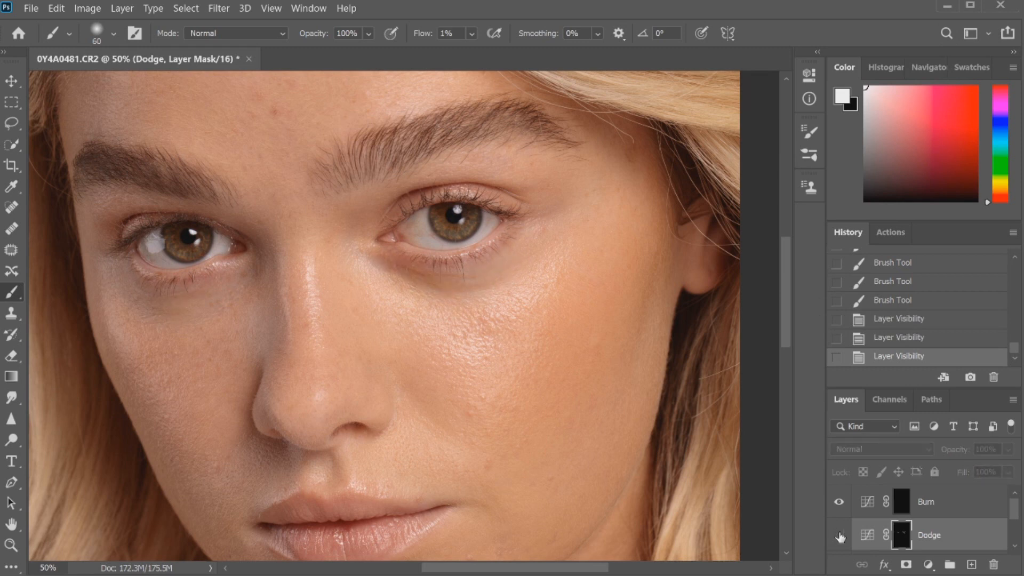
click(840, 535)
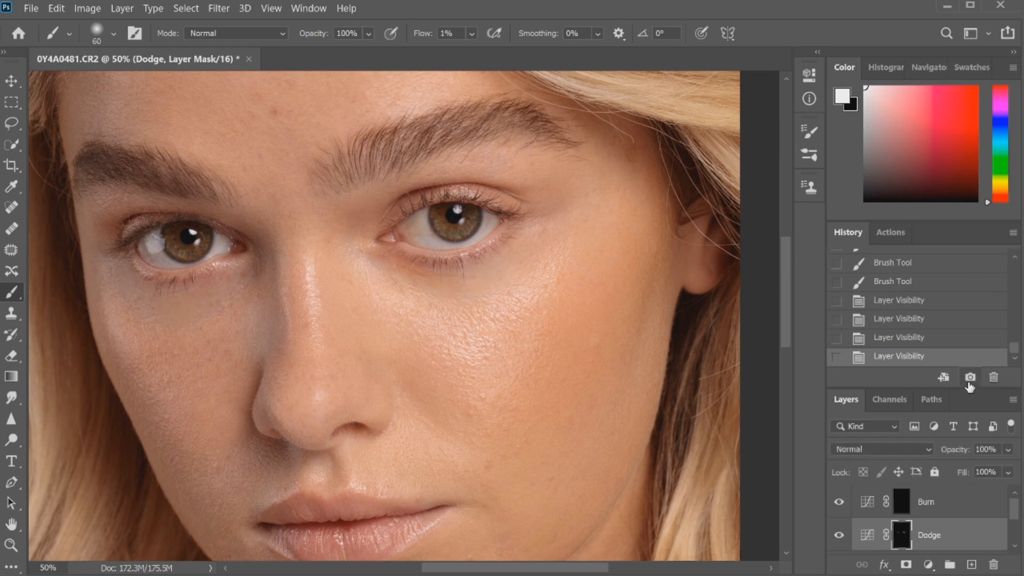
Save a history snapshot of the current edit and compare it with the original image state, returning to the snapshot.
drag(1013, 349, 1007, 269)
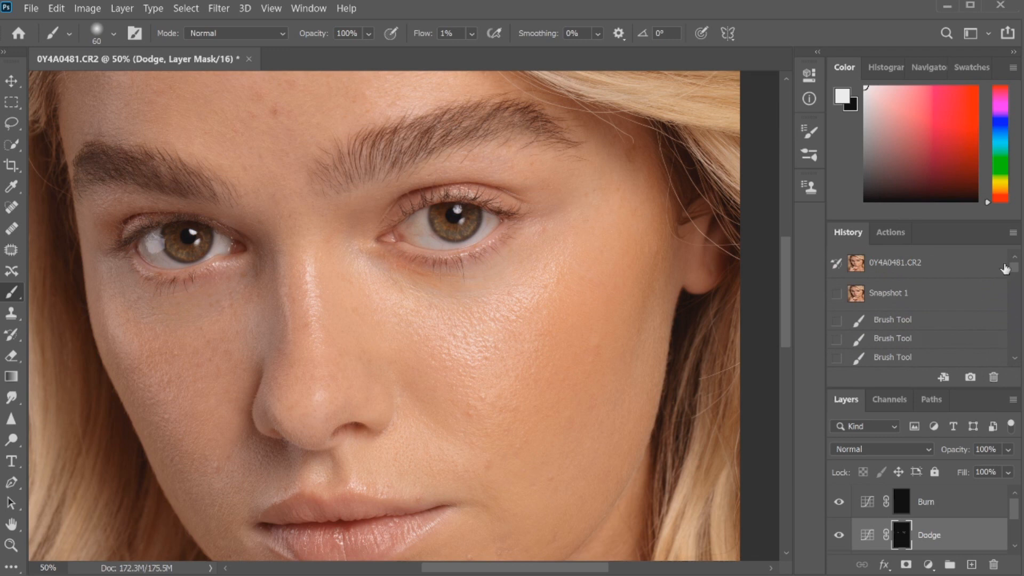
click(900, 262)
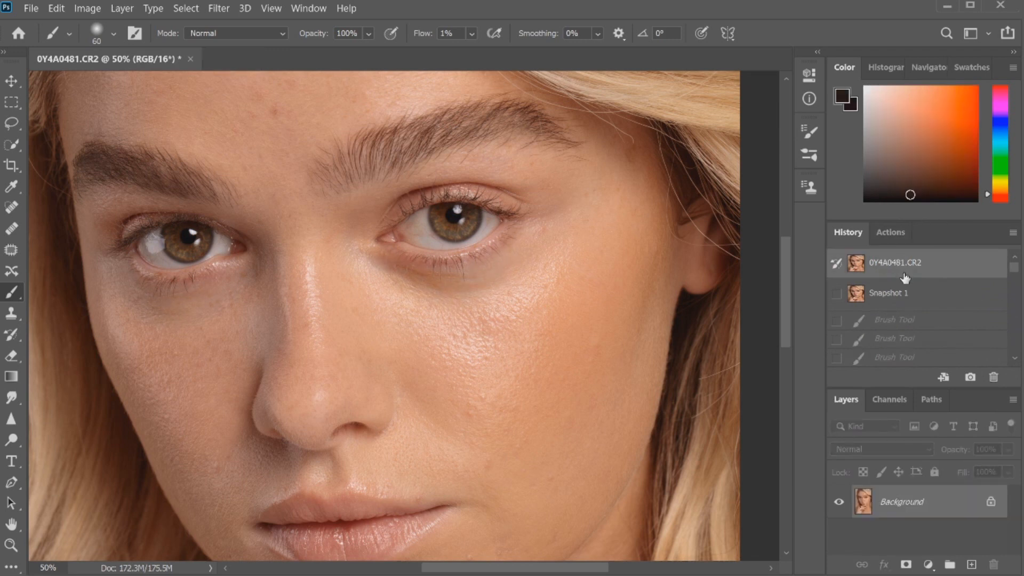
click(890, 298)
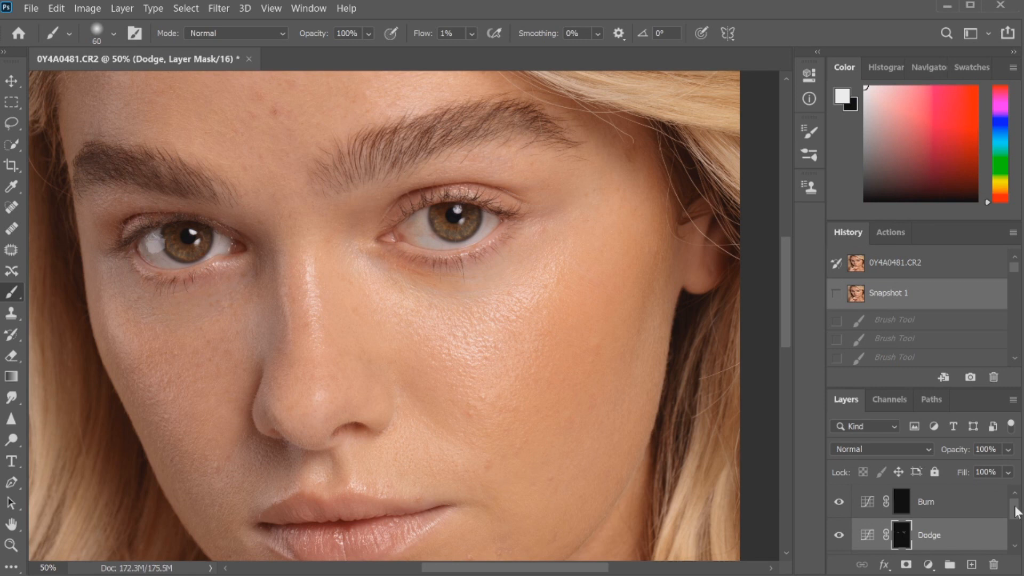
On the Healing layer, remove dark lines under the photo's right-hand eye with a 30 px Content-Aware Spot Healing Brush.
drag(1014, 507, 1015, 518)
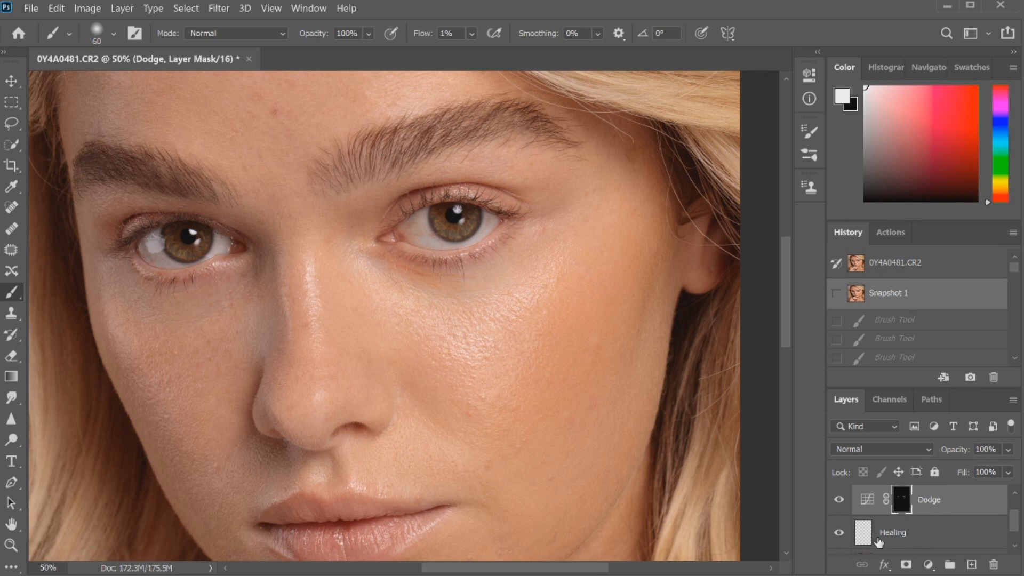
click(907, 532)
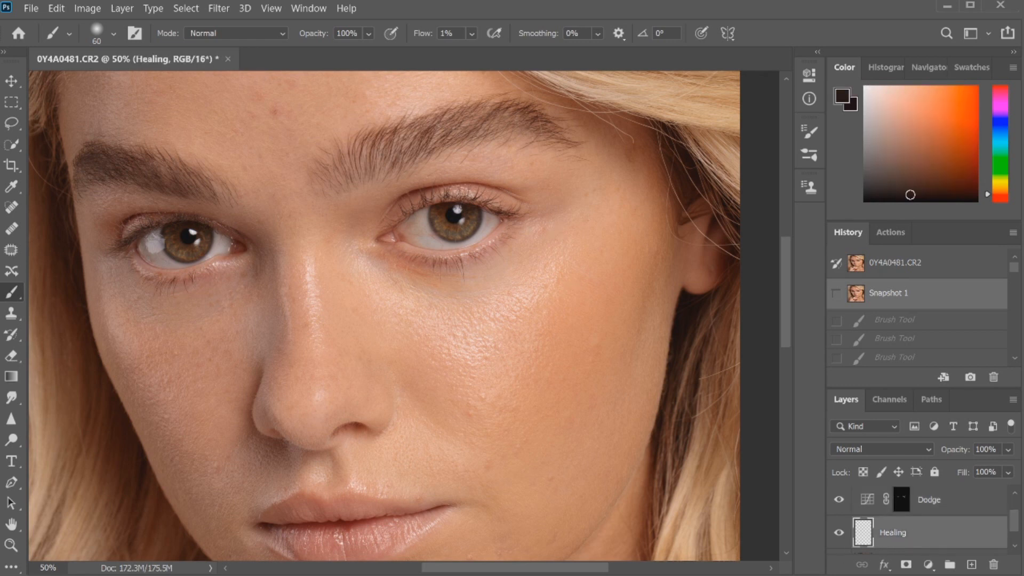
click(12, 208)
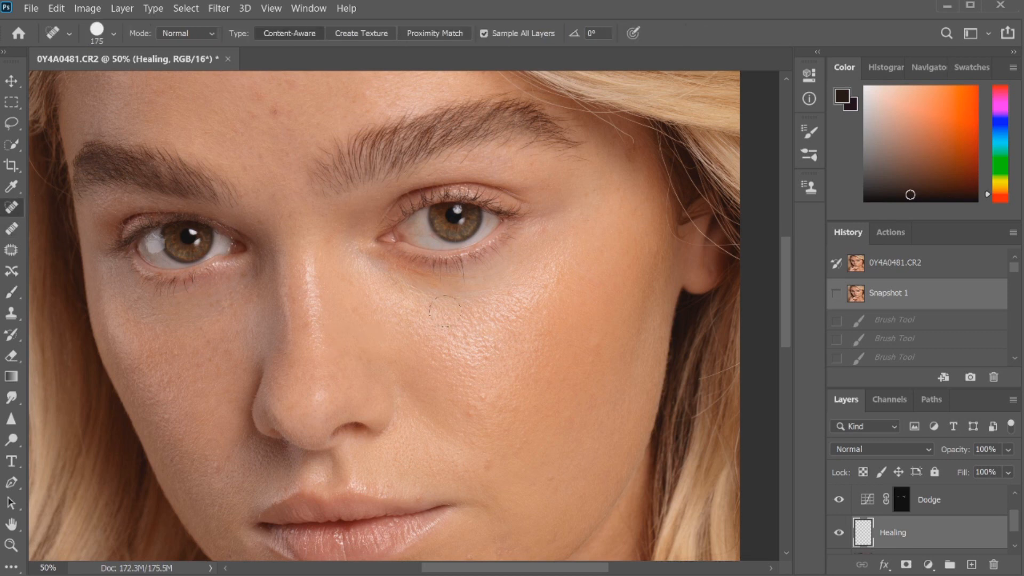
key(bracketleft)
key(bracketleft)
key(bracketleft)
key(bracketleft)
key(bracketleft)
key(bracketleft)
key(bracketleft)
key(bracketleft)
key(bracketleft)
key(bracketright)
key(bracketright)
key(bracketright)
drag(391, 264, 476, 276)
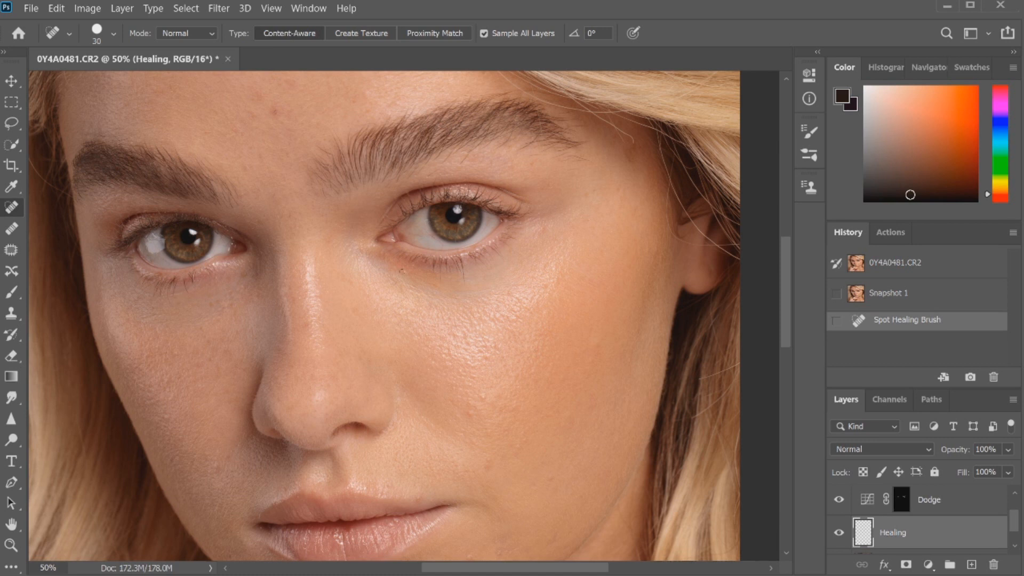
mouse_move(395, 279)
mouse_down()
mouse_move(402, 293)
mouse_move(418, 278)
mouse_move(398, 286)
mouse_move(437, 287)
mouse_up()
click(414, 268)
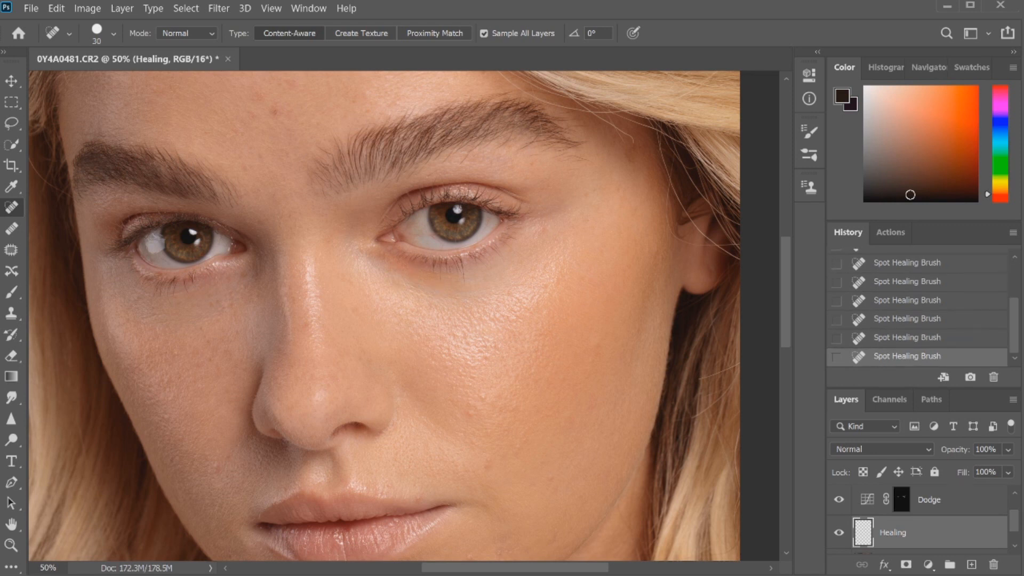
Spot-heal the remaining marks around and under both eyes, and compare the result with the Healing layer hidden and shown.
drag(541, 227, 543, 229)
mouse_move(137, 300)
mouse_down()
mouse_move(166, 311)
mouse_move(152, 315)
mouse_up()
mouse_move(174, 296)
mouse_down()
mouse_move(186, 292)
mouse_move(139, 289)
mouse_move(131, 299)
mouse_up()
mouse_move(421, 291)
mouse_down()
mouse_move(397, 277)
mouse_move(431, 297)
mouse_move(392, 284)
mouse_move(392, 274)
mouse_up()
drag(512, 247, 526, 263)
mouse_move(138, 299)
mouse_down()
mouse_move(184, 288)
mouse_move(154, 310)
mouse_move(145, 295)
mouse_move(165, 314)
mouse_move(142, 320)
mouse_up()
drag(176, 304, 197, 285)
click(838, 532)
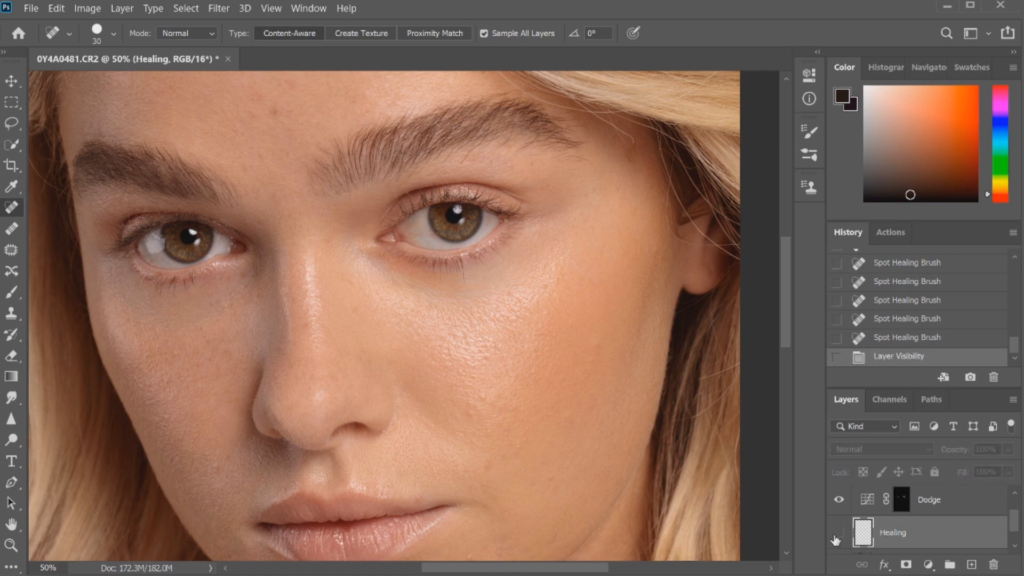
click(836, 534)
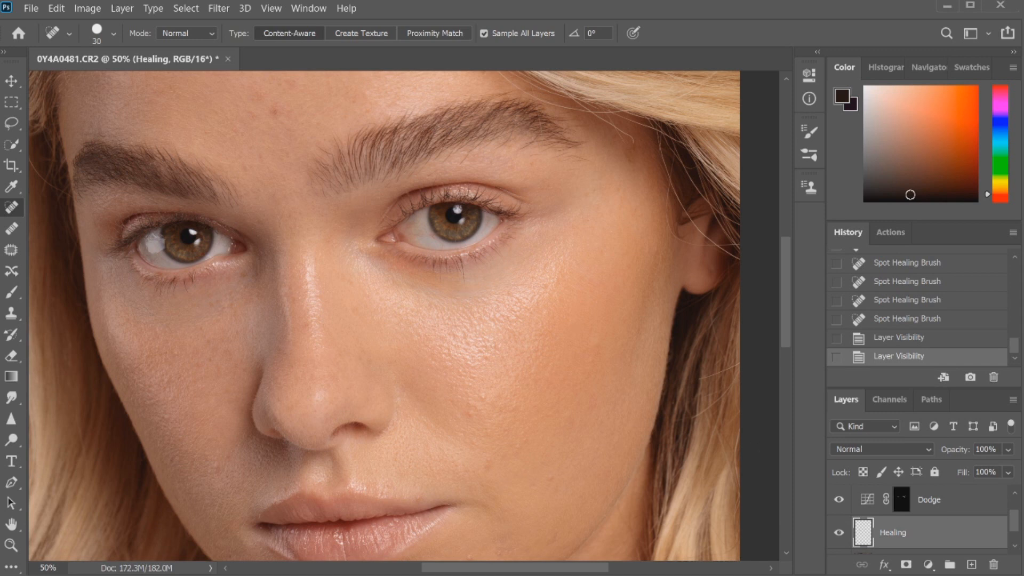
Create a new empty layer above the Burn layer.
scroll(1015, 522, up, 1)
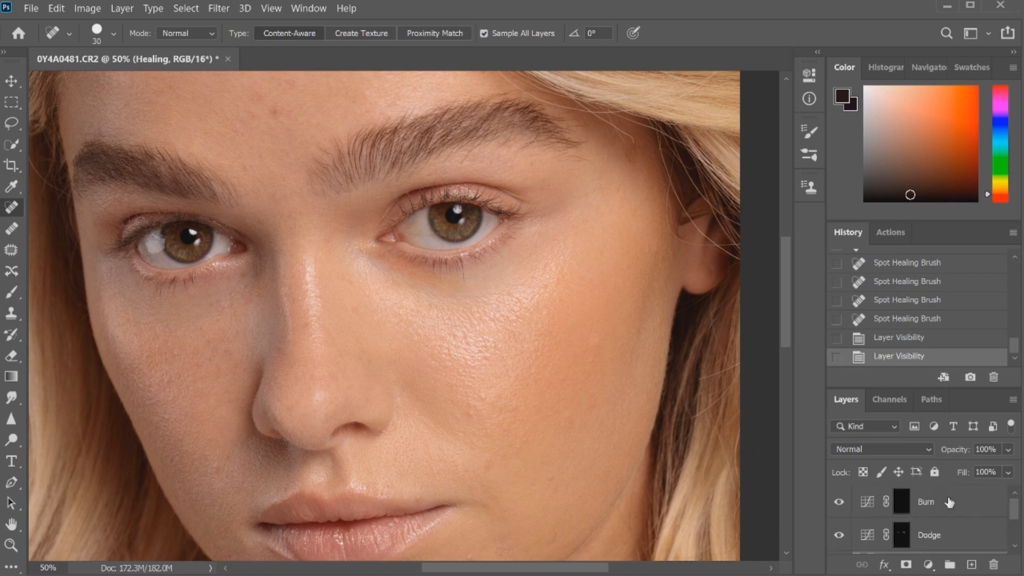
click(958, 506)
click(971, 565)
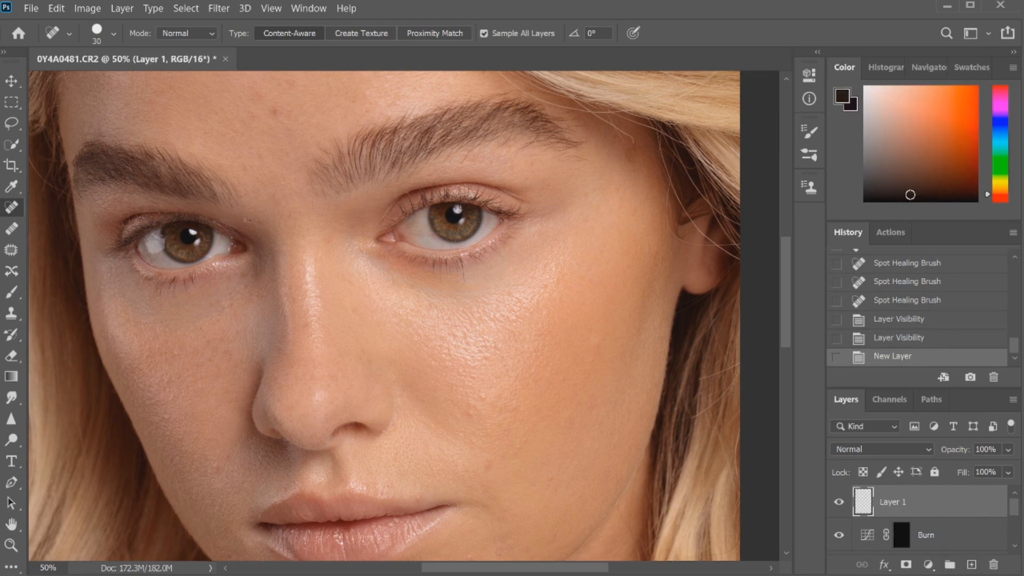
Sample a skin tone beside the photo's right-hand eye and paint it beneath that eye with a 100 px brush at 1% flow.
click(11, 292)
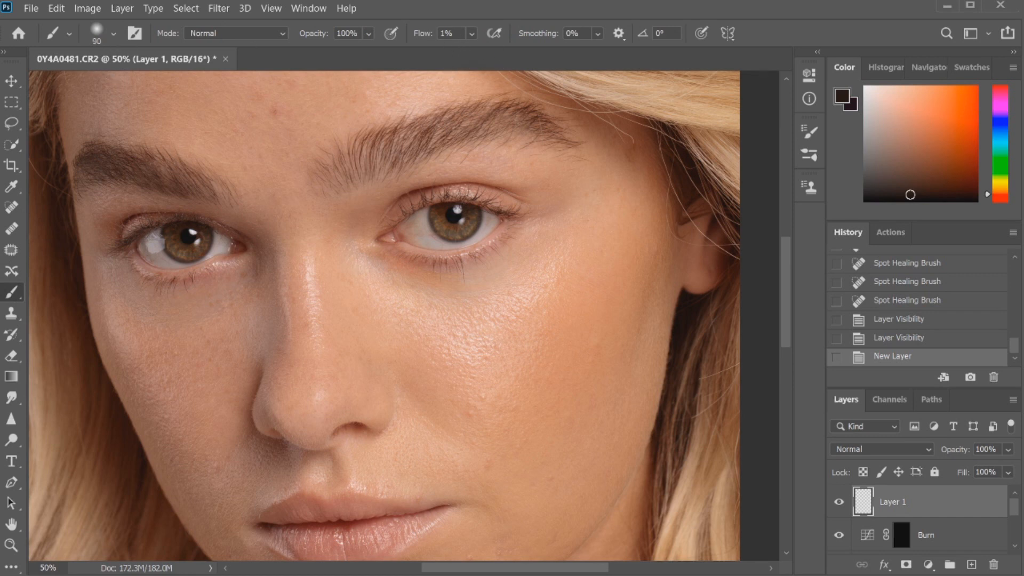
key(bracketright)
key(bracketright)
key(bracketright)
key(bracketright)
key(alt)
alt+click(491, 267)
key(bracketleft)
drag(423, 273, 440, 278)
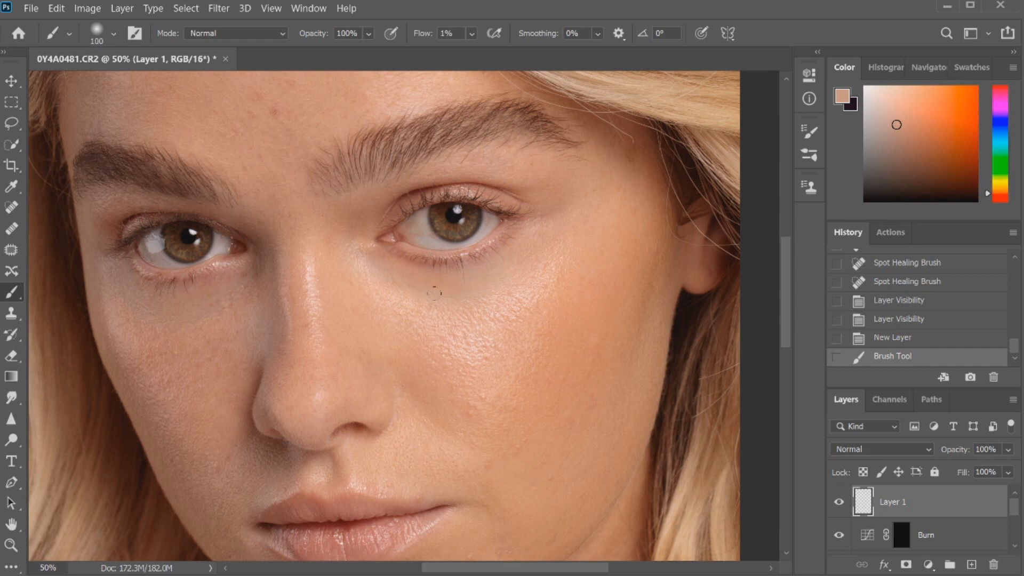
drag(458, 273, 404, 280)
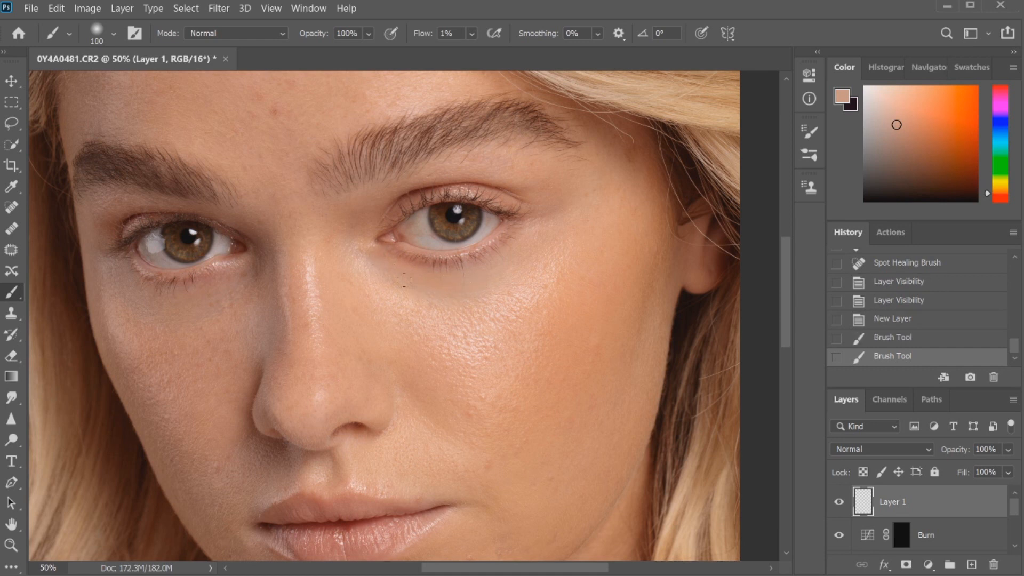
click(430, 281)
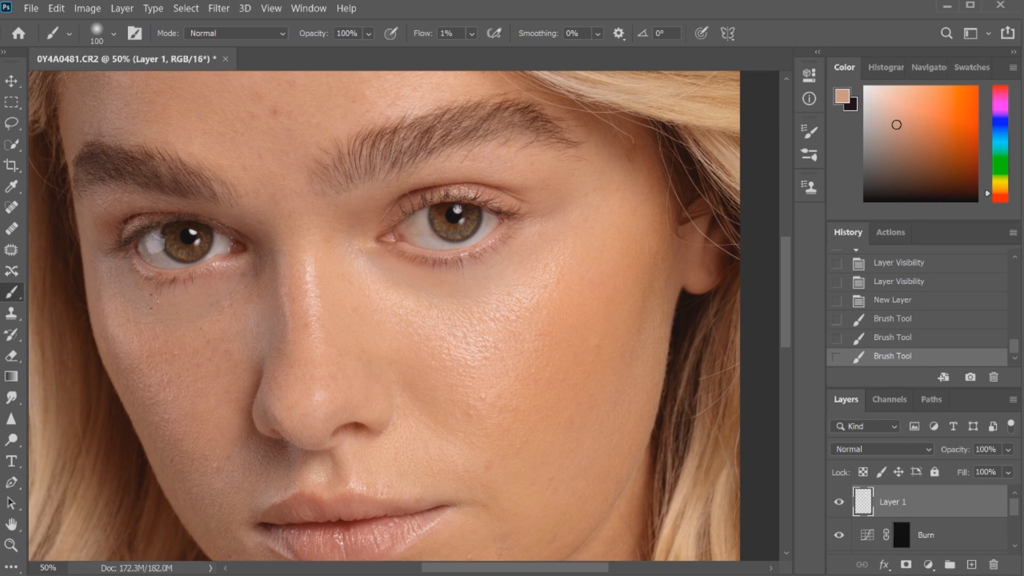
Paint the sampled skin tone beneath the photo's left-hand eye and set the new layer's blend mode to Color.
mouse_move(148, 289)
mouse_down()
mouse_move(225, 293)
mouse_move(154, 314)
mouse_move(201, 301)
mouse_move(140, 309)
mouse_move(146, 293)
mouse_move(133, 283)
mouse_move(211, 291)
mouse_up()
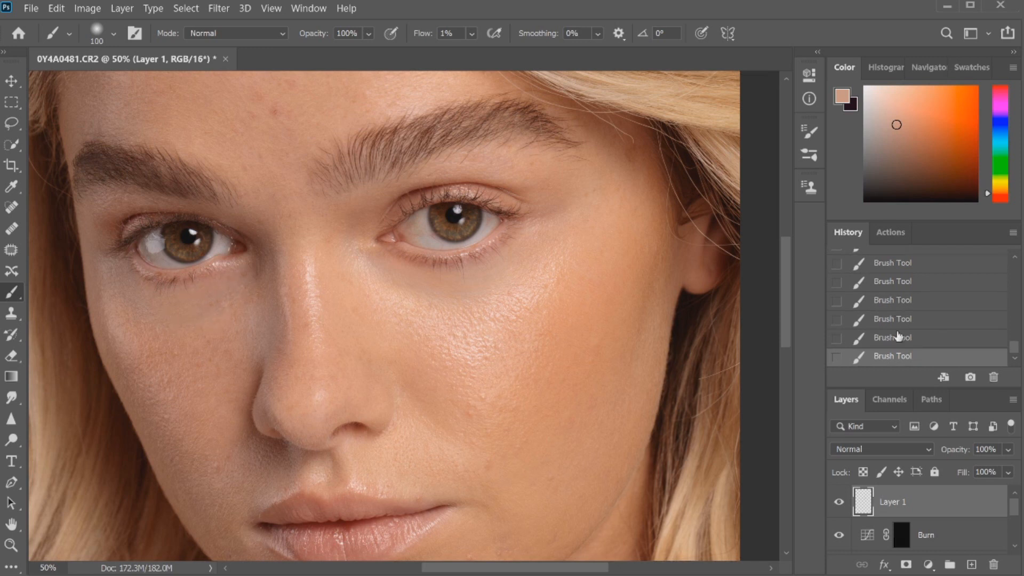
click(858, 446)
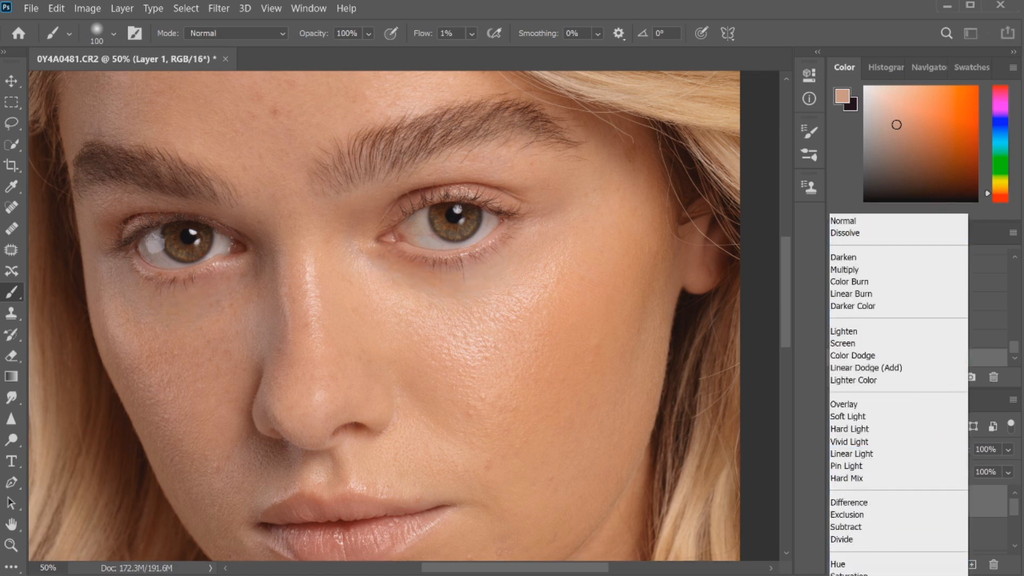
click(838, 575)
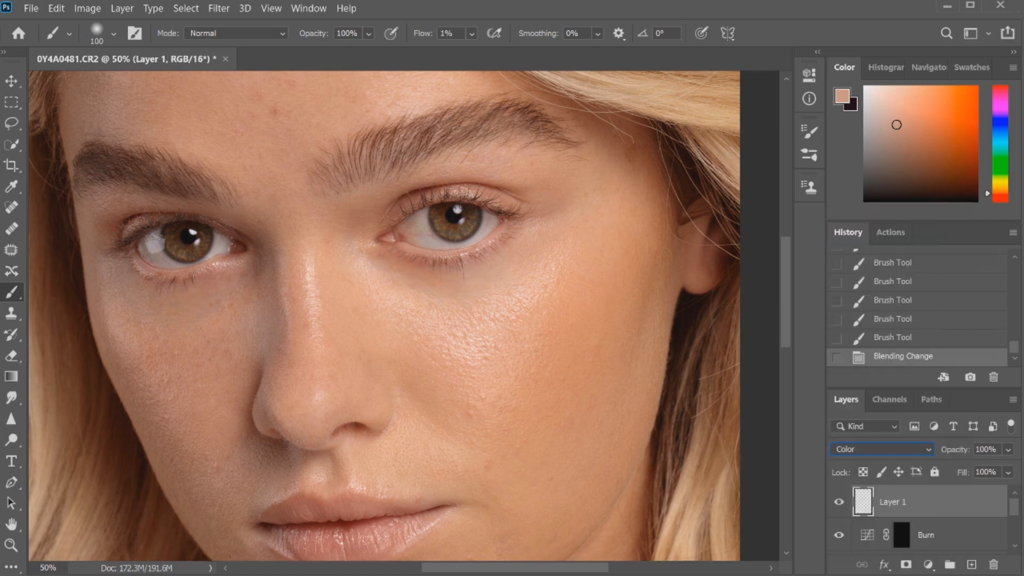
Compare the under-eye skin color with the Color-blended paint layer hidden and shown.
click(838, 502)
click(839, 502)
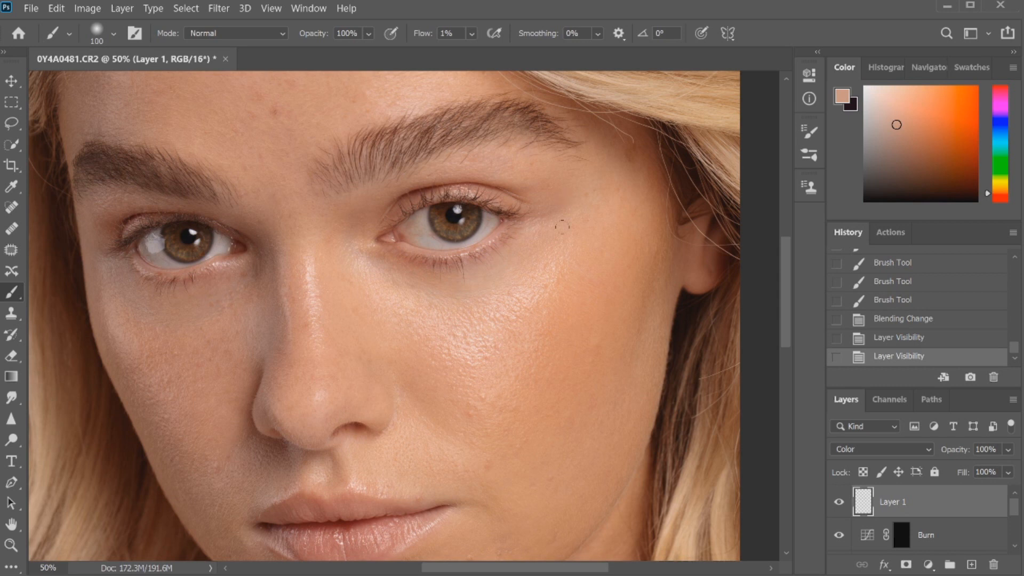
click(840, 504)
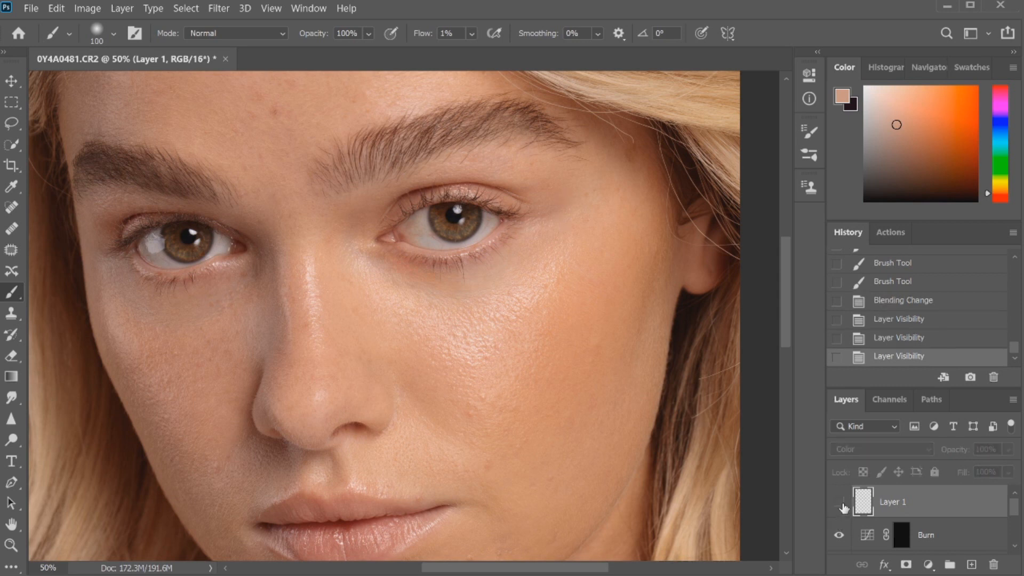
click(841, 504)
click(840, 504)
click(840, 504)
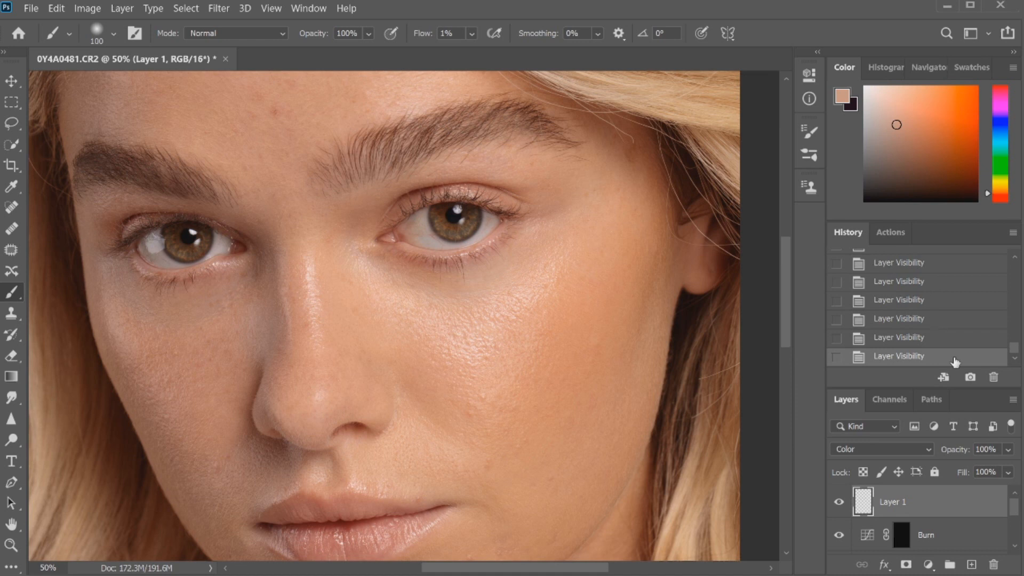
Compare the original photo state with Snapshot 2 in the history, ending on Snapshot 2.
drag(1015, 355, 1020, 261)
click(872, 258)
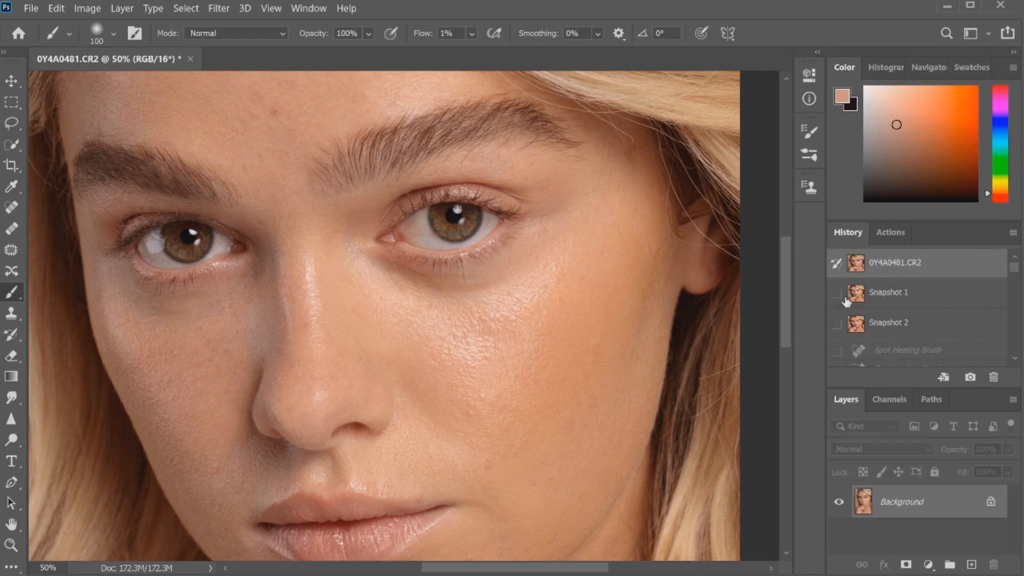
click(885, 324)
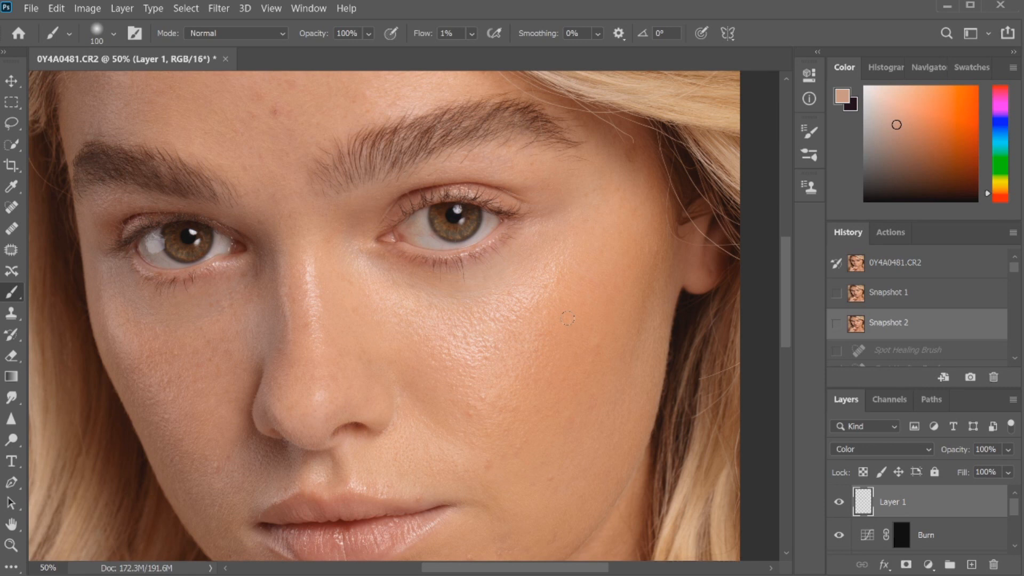
Paint white on the Dodge layer's mask with a 35 px brush at 1% flow below the inner half of the photo's right-hand eye.
scroll(1016, 515, down, 1)
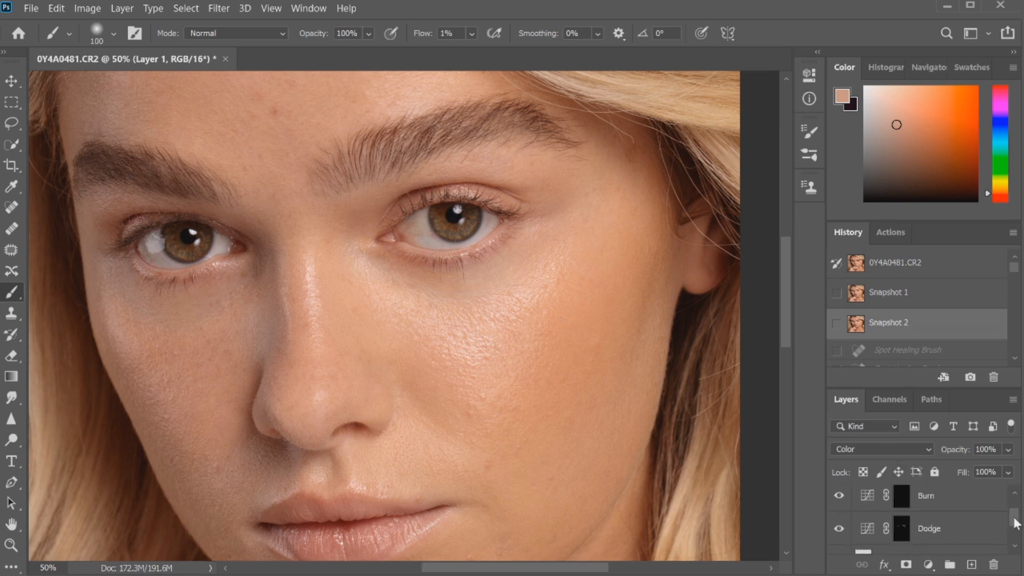
click(929, 526)
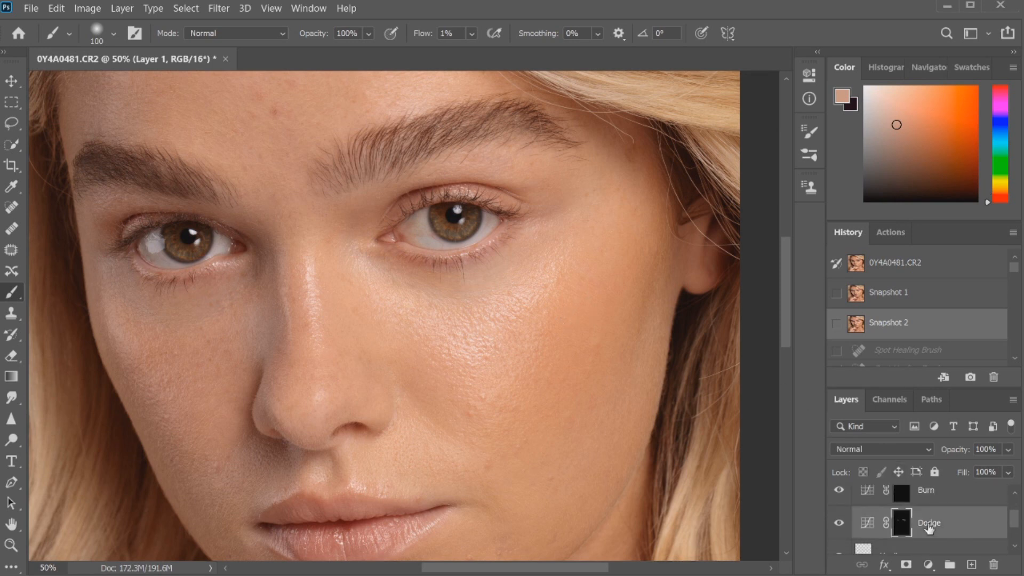
key(bracketleft)
key(bracketleft)
key(bracketleft)
key(bracketleft)
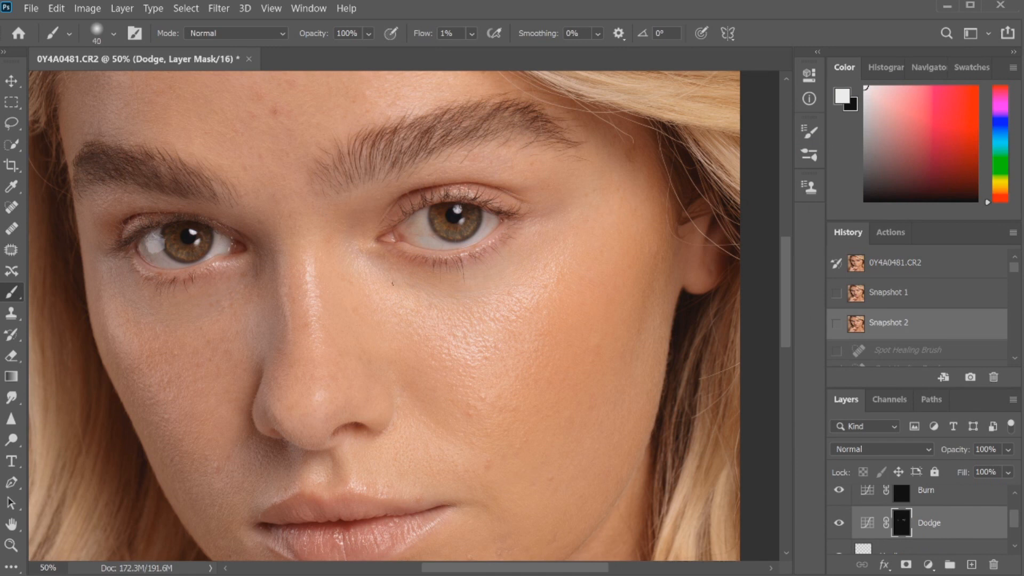
key(bracketleft)
drag(395, 284, 408, 284)
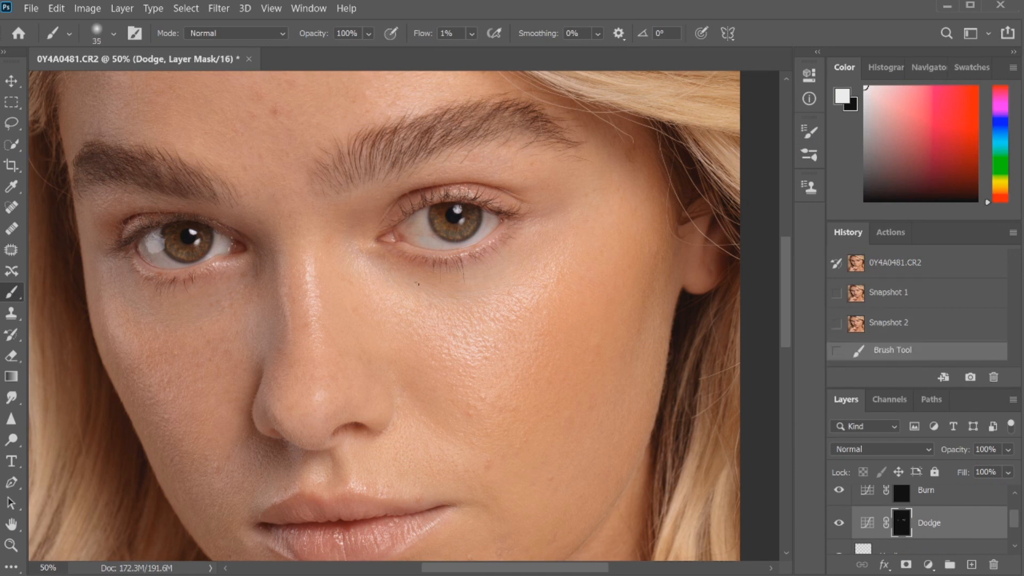
click(425, 279)
click(420, 287)
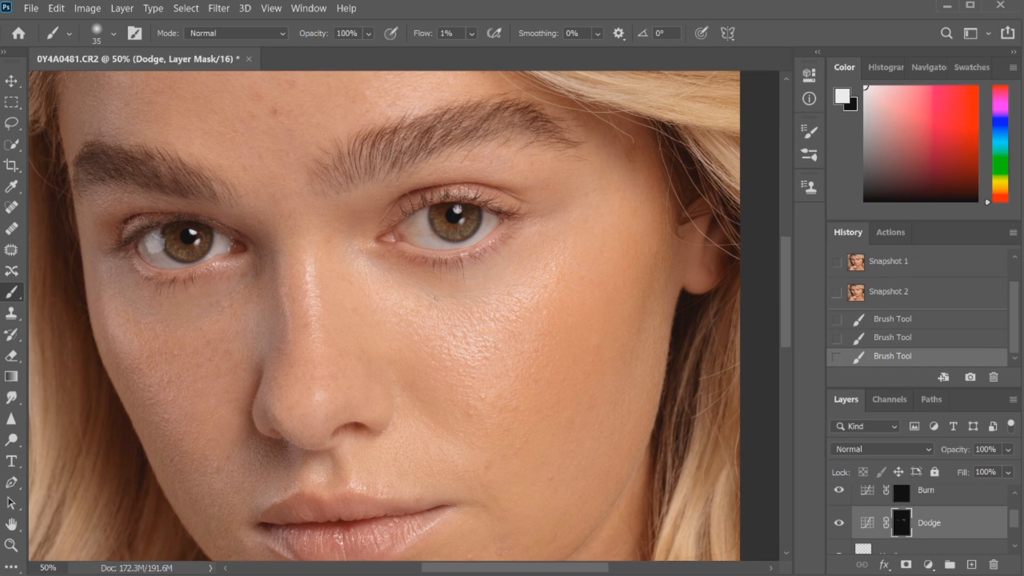
drag(436, 298, 405, 299)
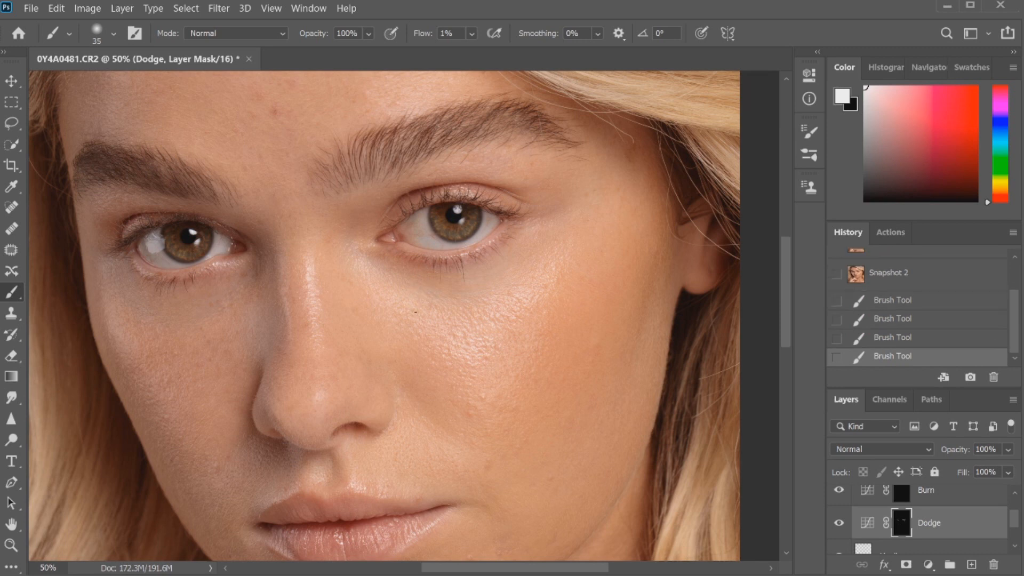
drag(434, 307, 438, 311)
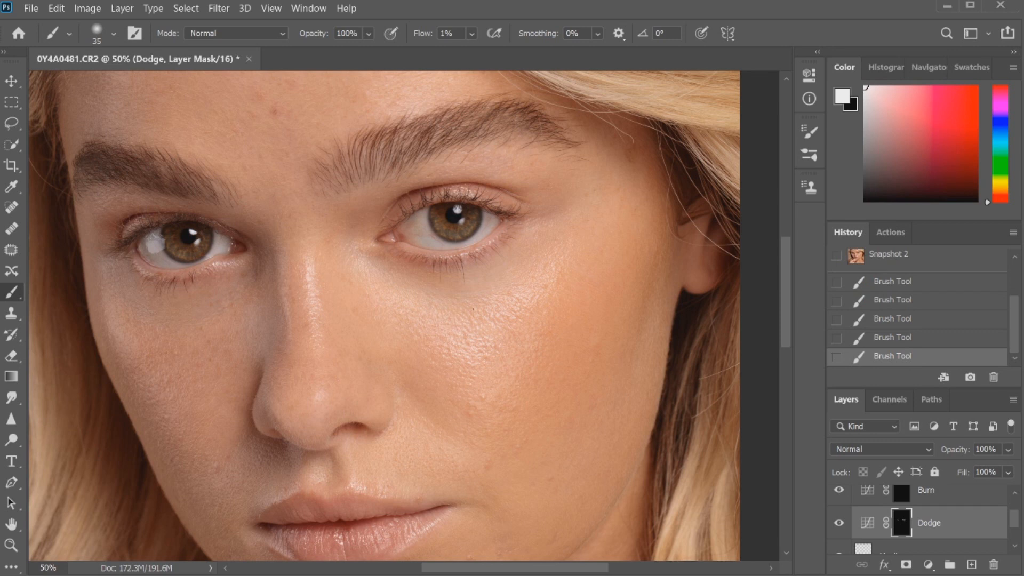
Dodge the upper cheek and the skin around the outer side of the photo's right-hand eye on the same mask.
click(473, 309)
click(536, 240)
click(599, 169)
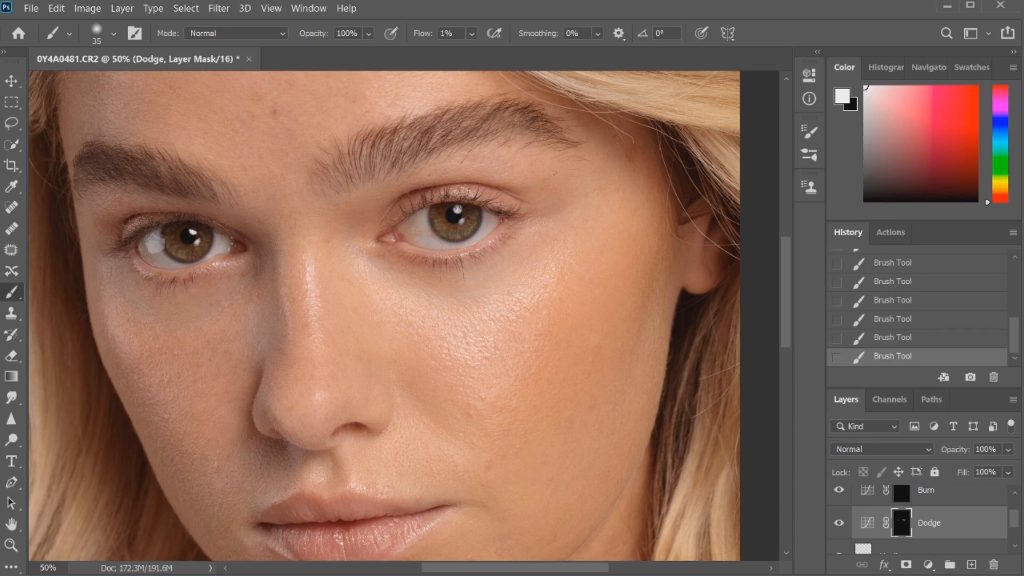
drag(468, 304, 513, 289)
Compare the original photo state with Snapshot 3 in the history, ending on Snapshot 3.
drag(1013, 349, 1010, 261)
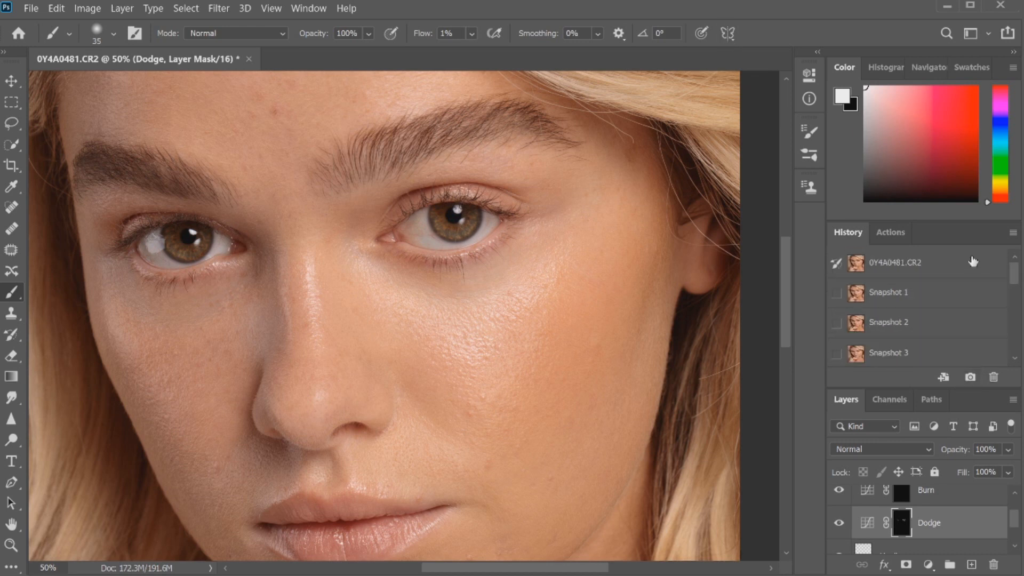
click(916, 261)
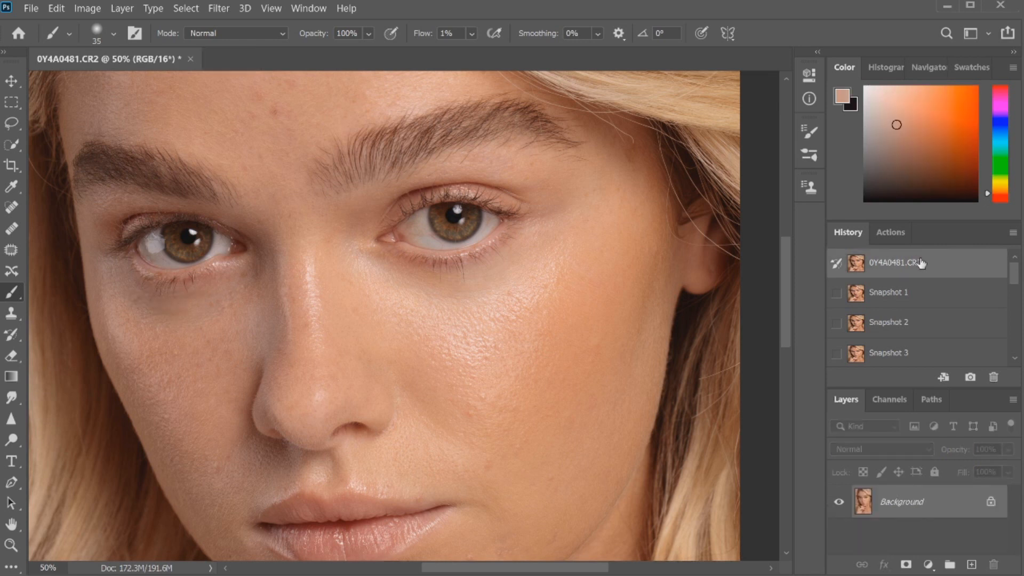
drag(1012, 276, 1009, 280)
click(933, 306)
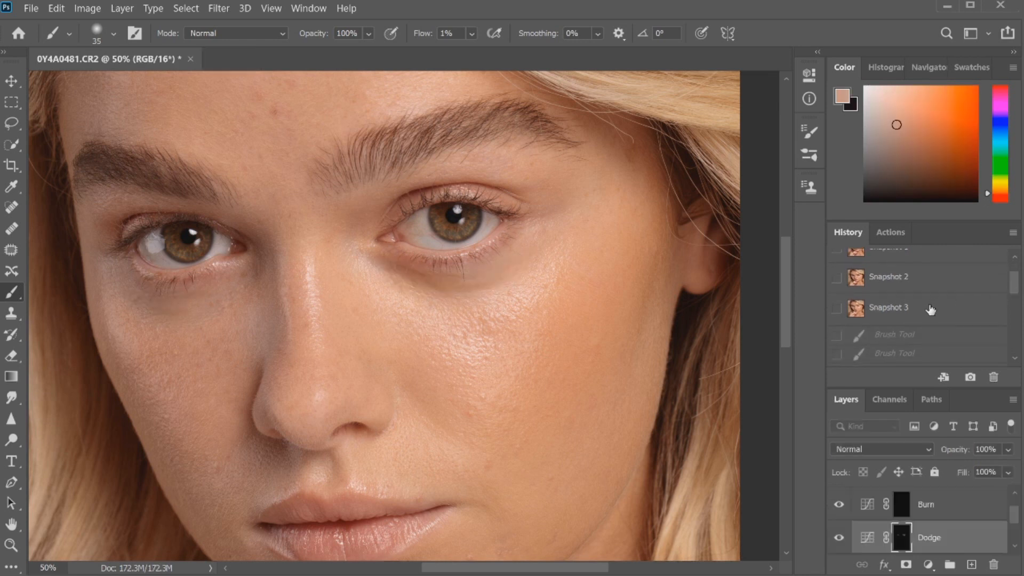